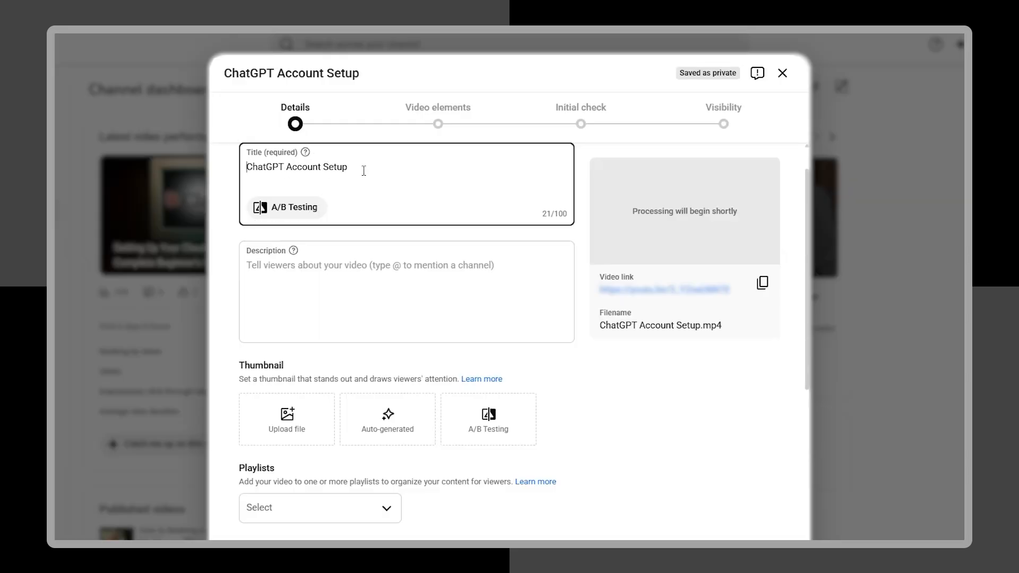
# Replace the video's title with "ChatGPT for Beginners: Your First AI Account Setup Explained Simply", copied from the title suggestions in ChatGPT
pyautogui.moveTo(353, 170); pyautogui.dragTo(244, 180)
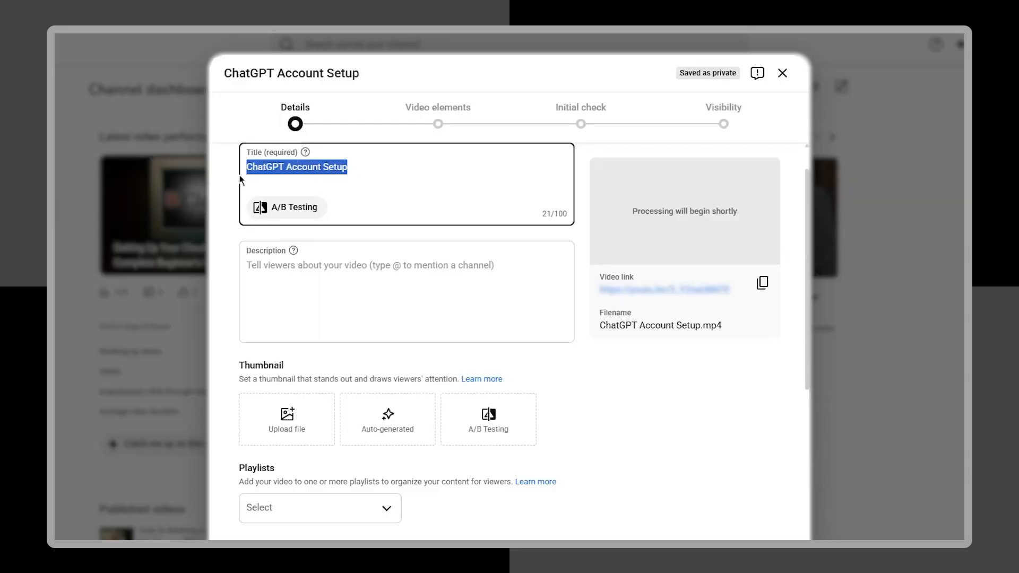
pyautogui.press('BackSpace')
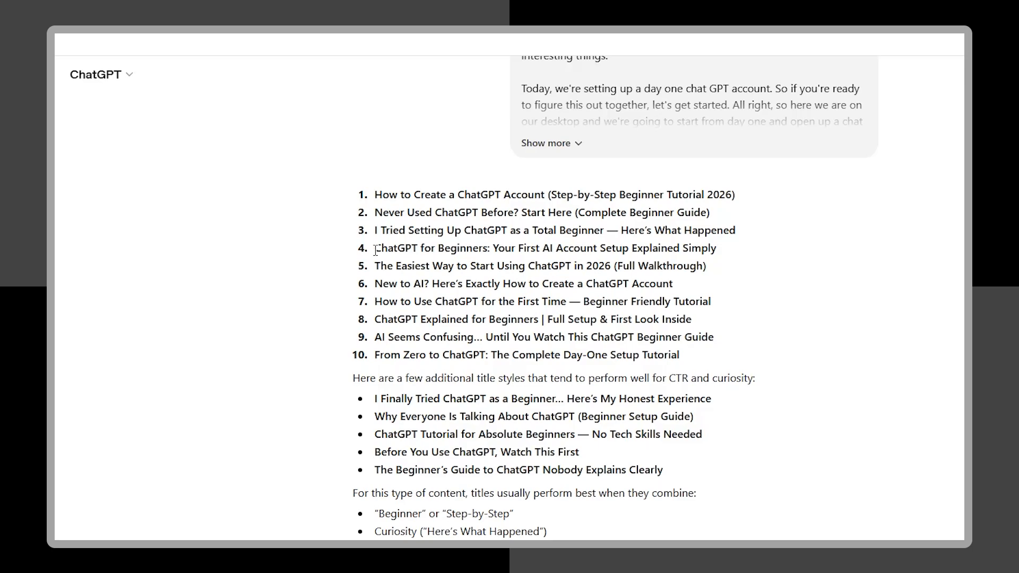
pyautogui.moveTo(375, 250); pyautogui.dragTo(717, 247)
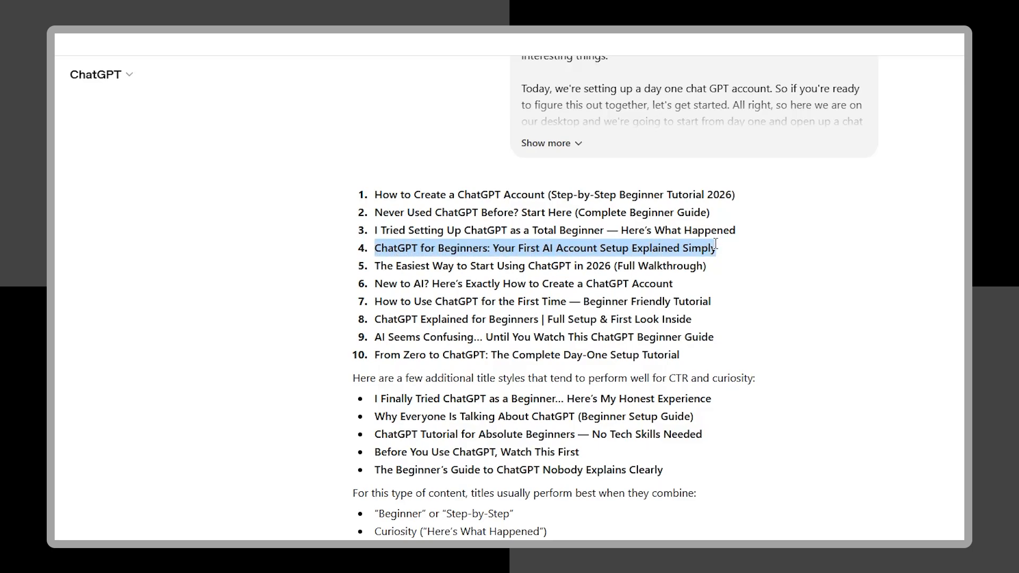
pyautogui.rightClick(542, 250)
pyautogui.click(562, 265)
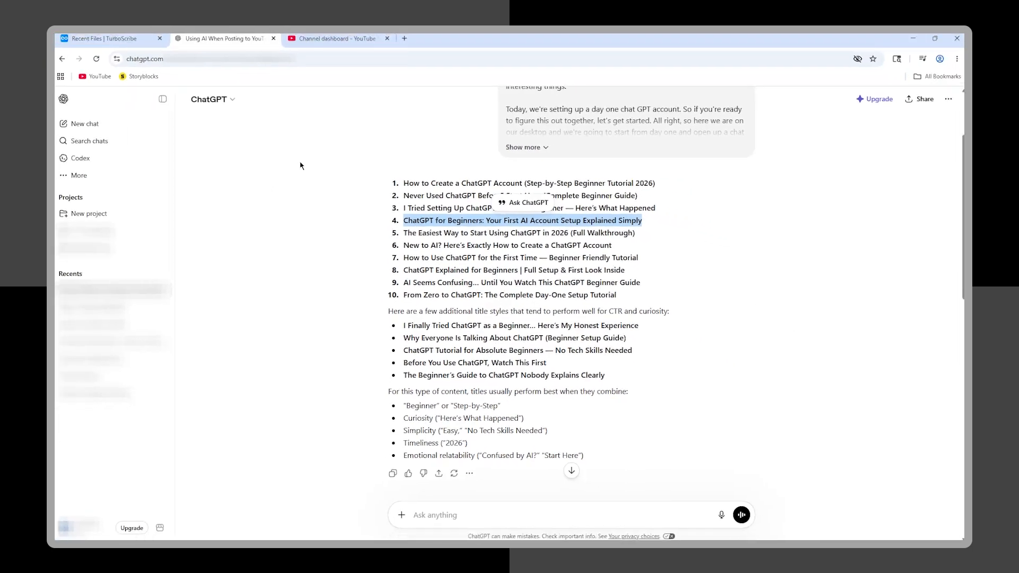
pyautogui.click(333, 40)
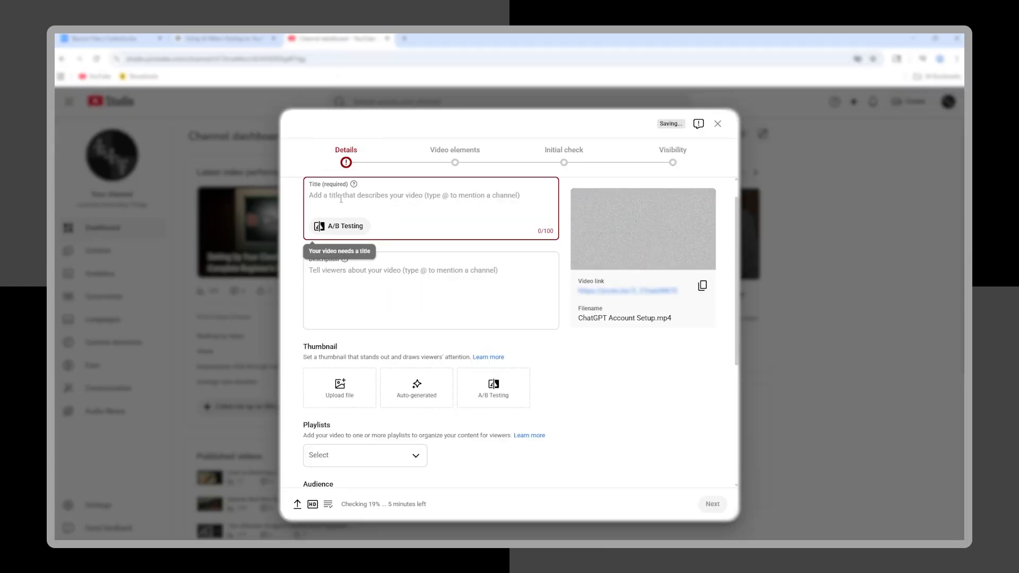
pyautogui.hotkey('ctrl', 'v')
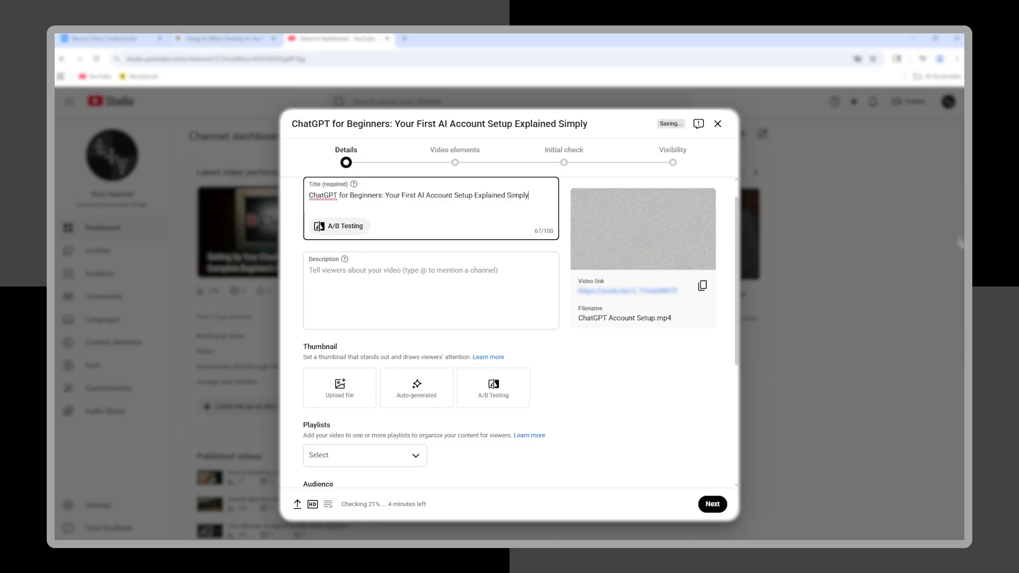
# Copy the generated video description beginning "Welcome to the channel!" from ChatGPT into the video's description in YouTube Studio
pyautogui.click(319, 270)
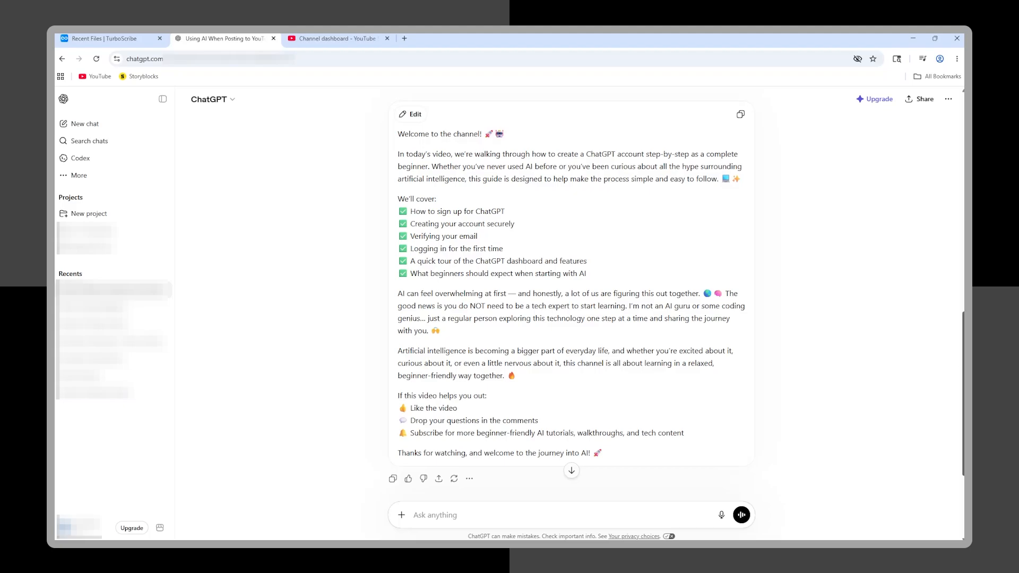
pyautogui.moveTo(397, 133); pyautogui.dragTo(581, 489)
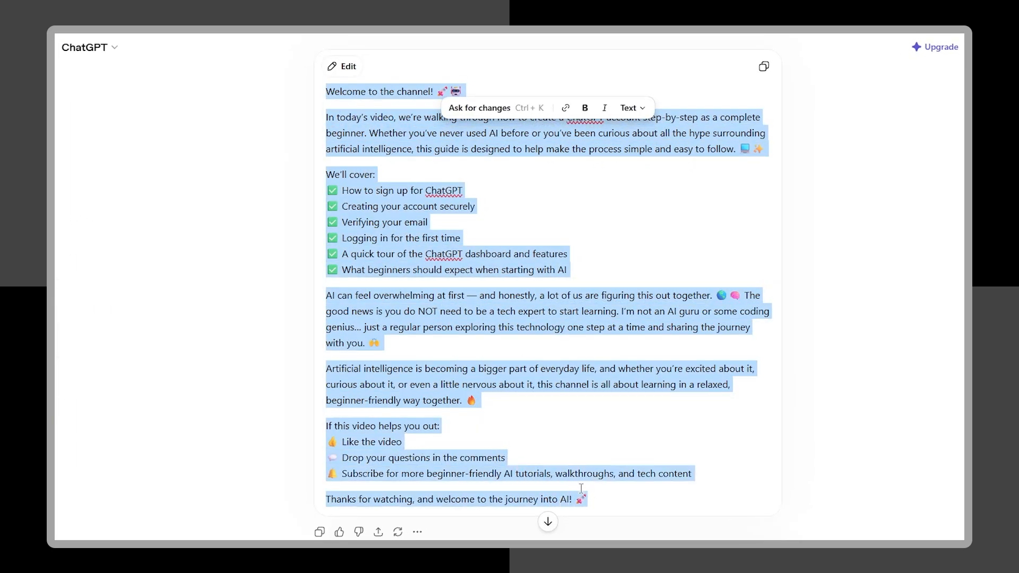
pyautogui.rightClick(457, 387)
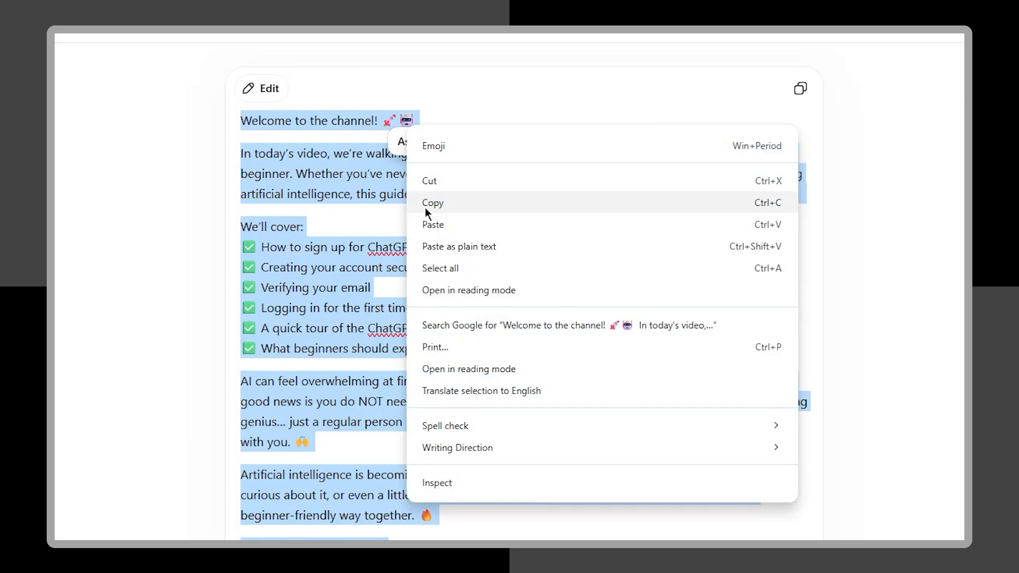
pyautogui.click(470, 160)
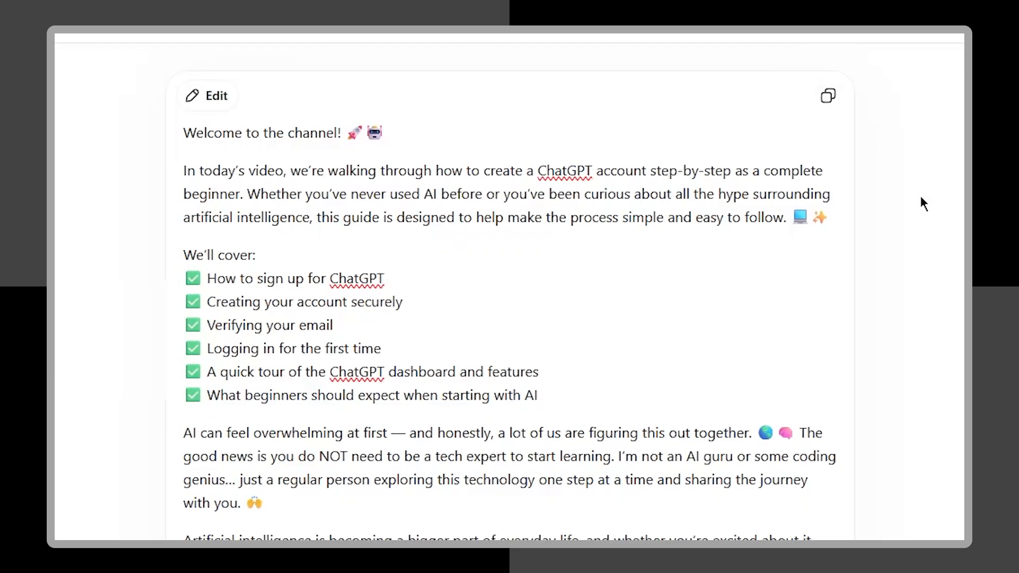
pyautogui.click(833, 98)
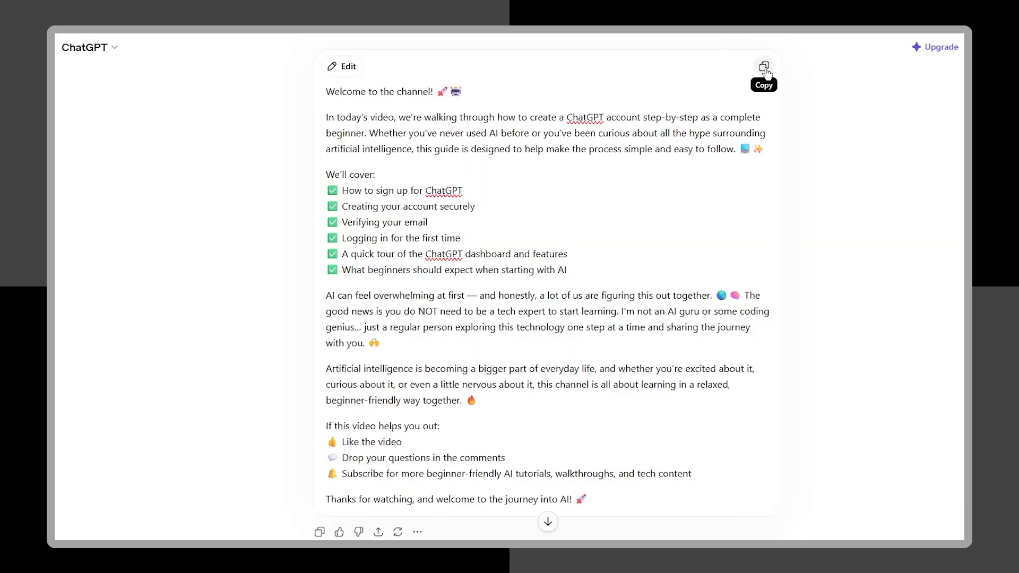
pyautogui.click(764, 67)
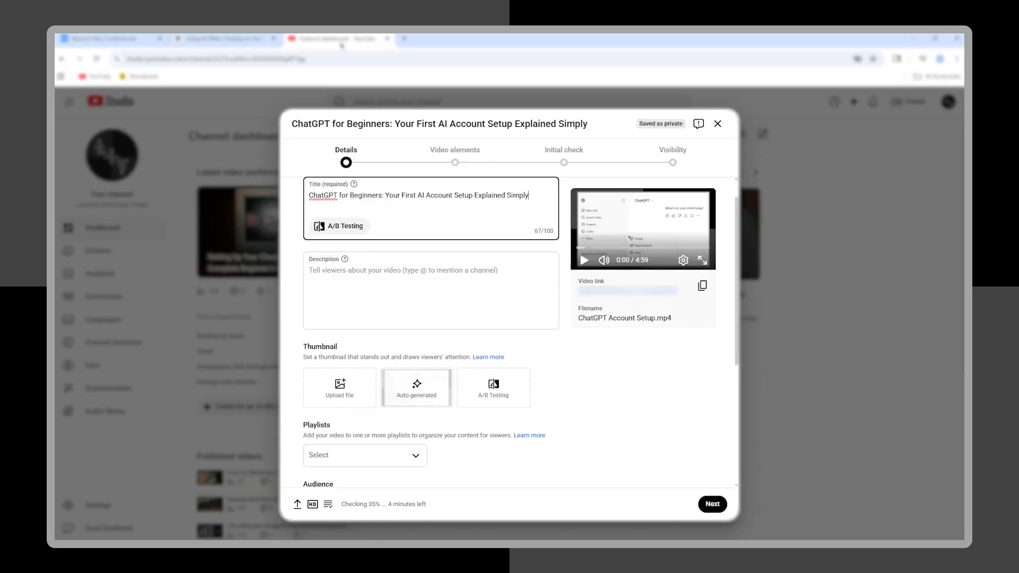
pyautogui.click(394, 287)
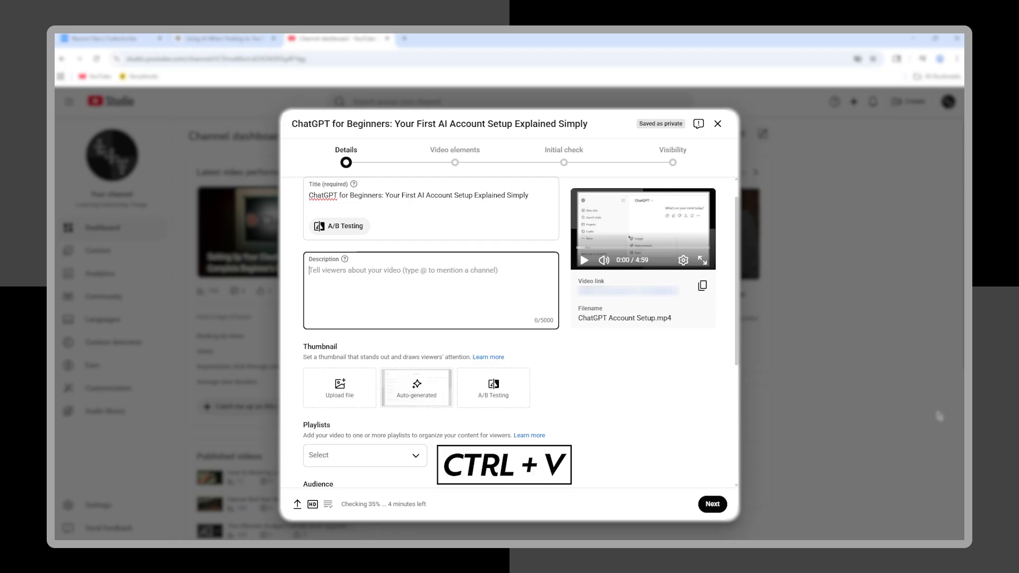
pyautogui.hotkey('ctrl', 'v')
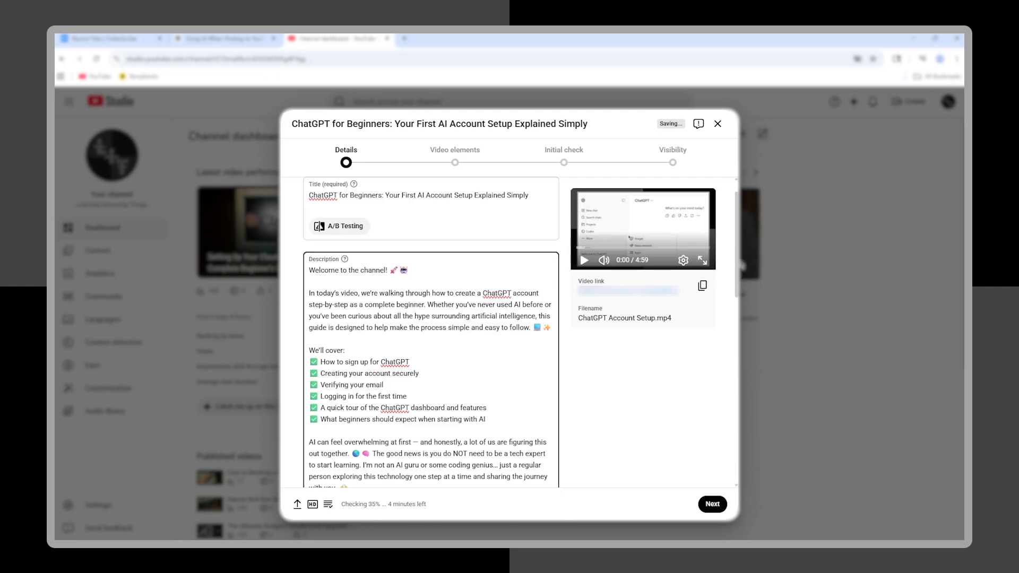
# Upload the image Thumbnail4 from the Desktop folder as the video's thumbnail
pyautogui.moveTo(736, 260); pyautogui.dragTo(737, 264)
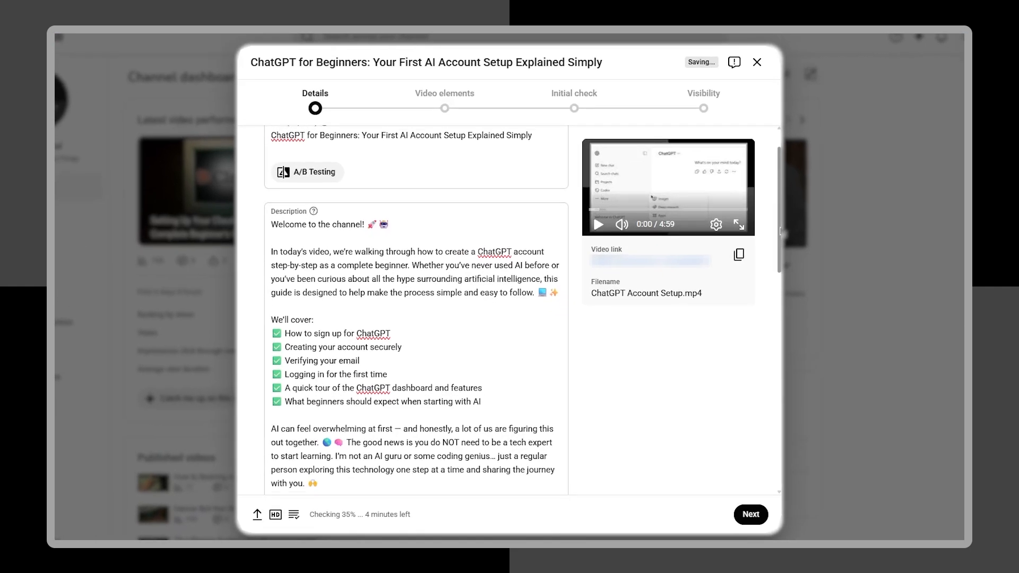
pyautogui.scroll(-1, 779, 230)
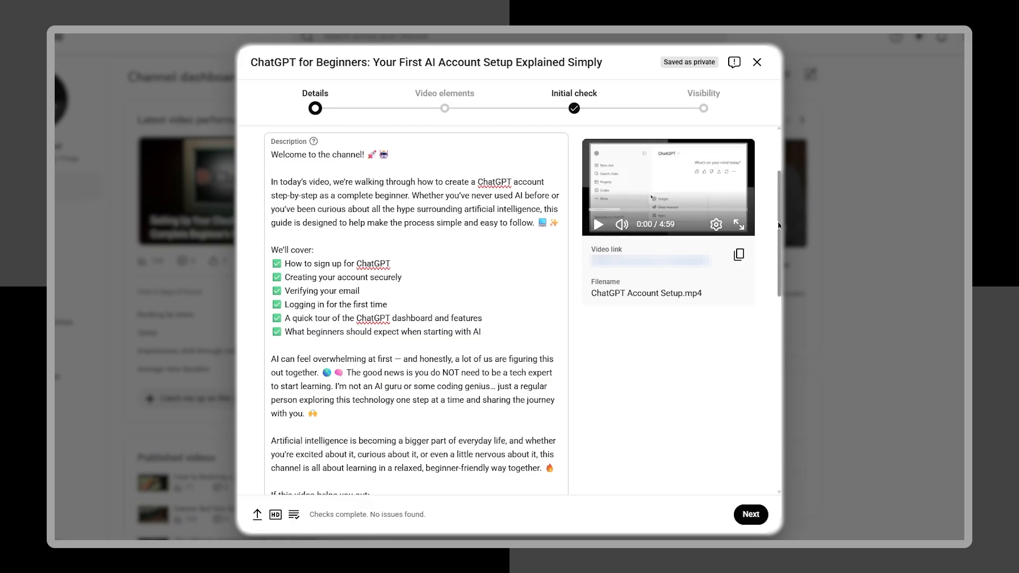
pyautogui.moveTo(775, 226); pyautogui.dragTo(777, 320)
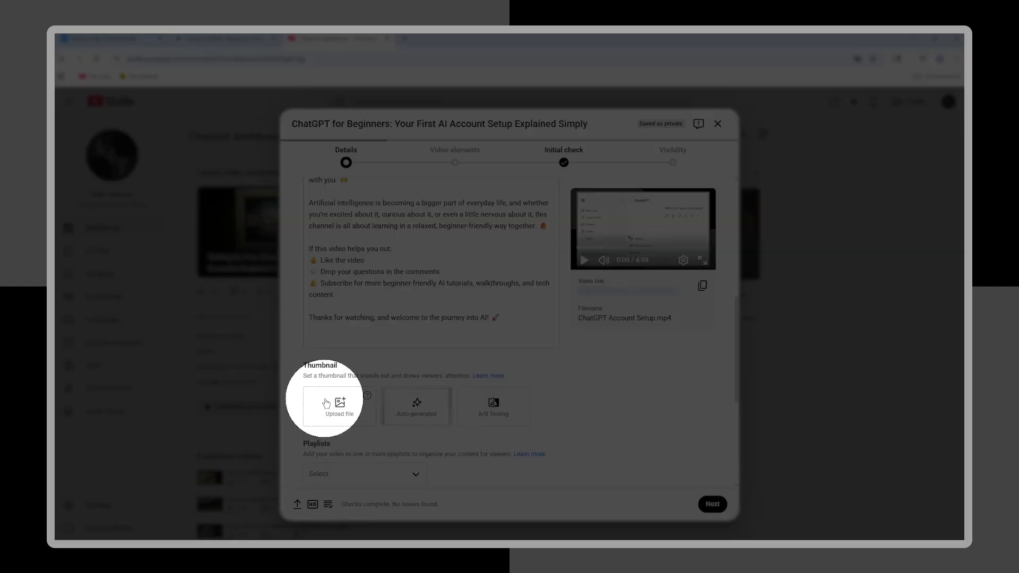
pyautogui.click(327, 403)
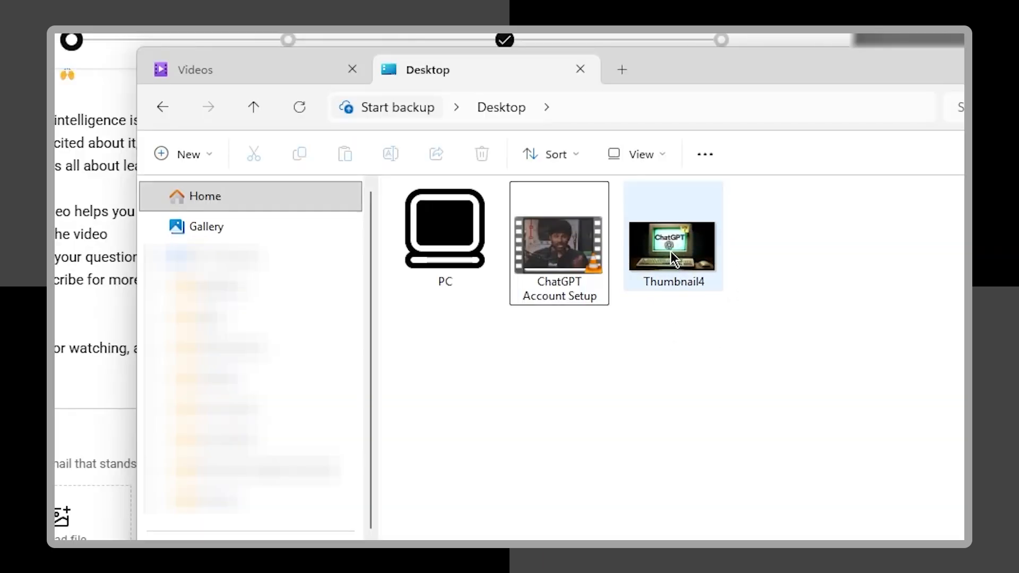
pyautogui.moveTo(670, 251); pyautogui.dragTo(84, 559)
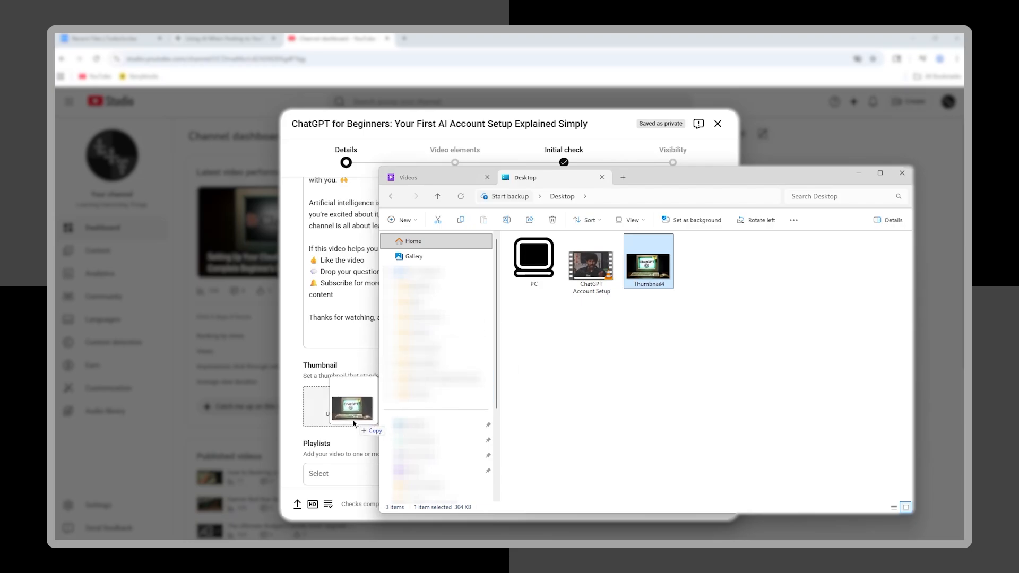
pyautogui.moveTo(354, 424); pyautogui.dragTo(353, 422)
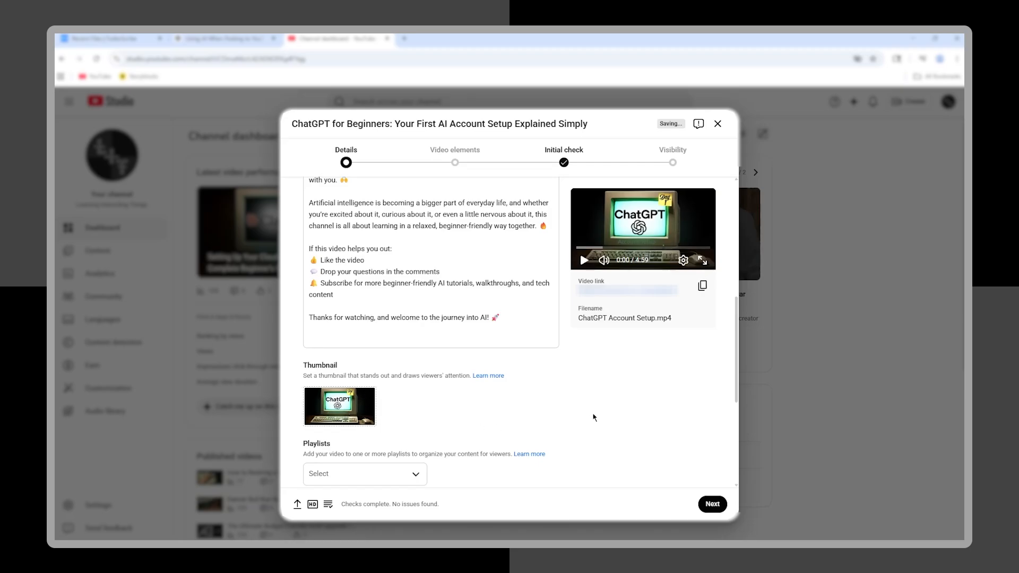
# Go to the video's Tags settings, and switch to ChatGPT to review the generated comma-separated tags
pyautogui.scroll(-10, 593, 418)
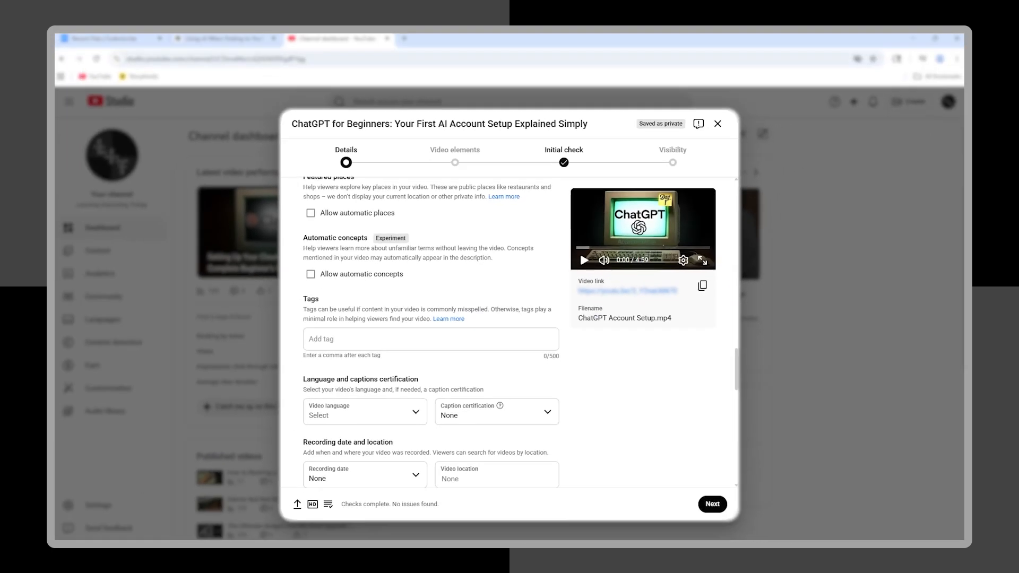
pyautogui.click(223, 38)
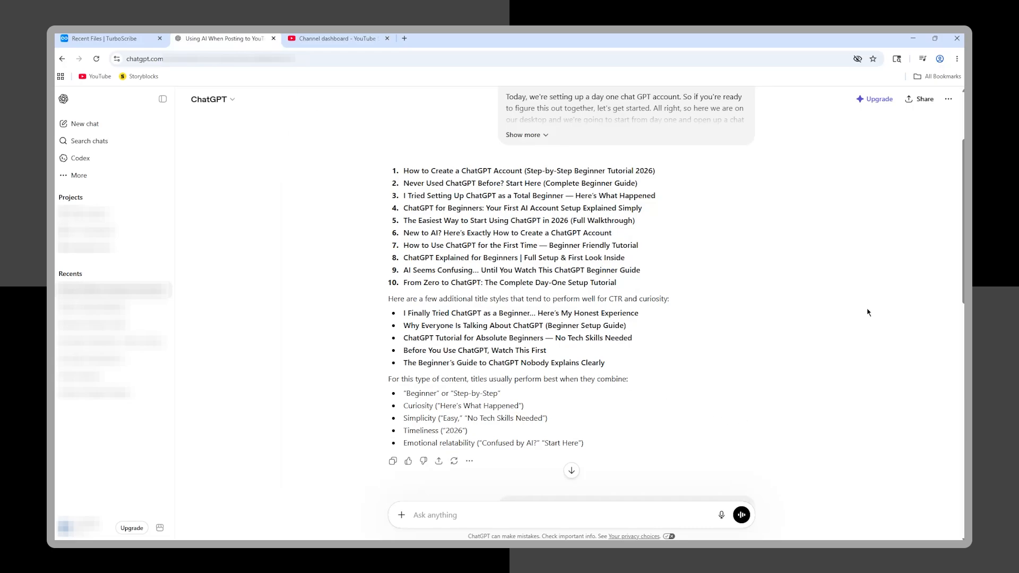
pyautogui.scroll(-15, 947, 424)
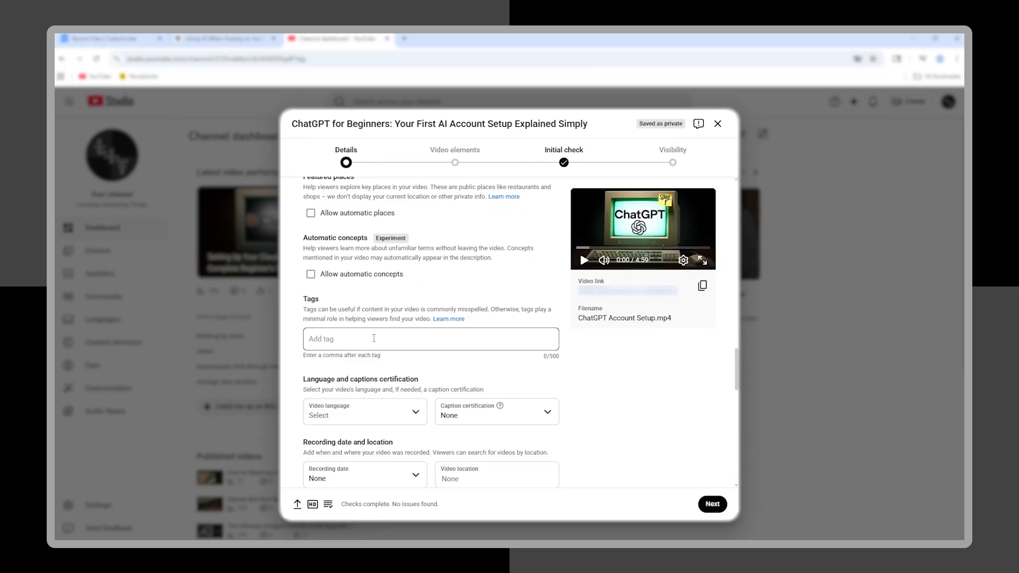
# Add the trial tags Test and Test2 to the video in YouTube Studio, and remove both of them
pyautogui.click(374, 338)
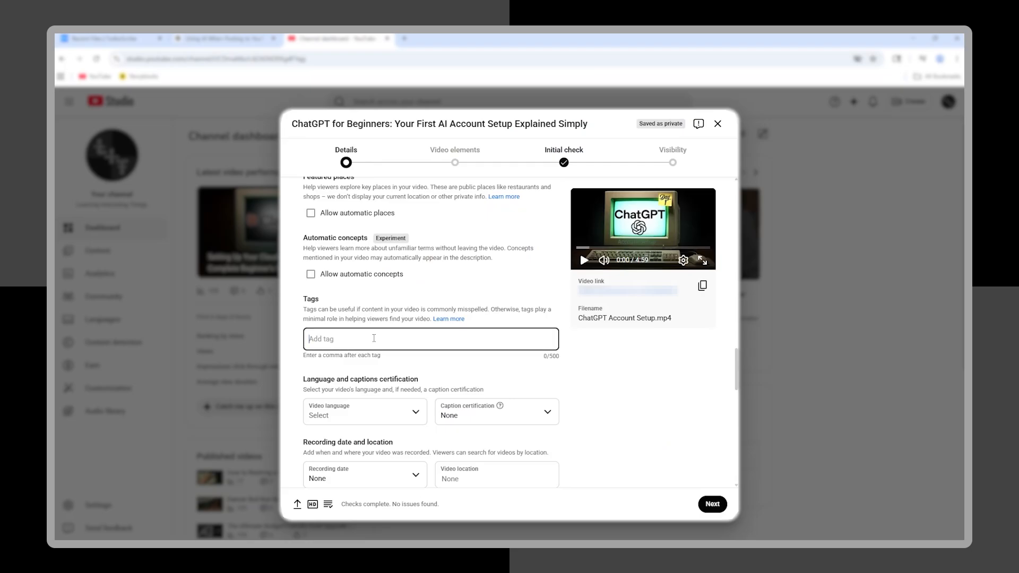
pyautogui.write('Test T')
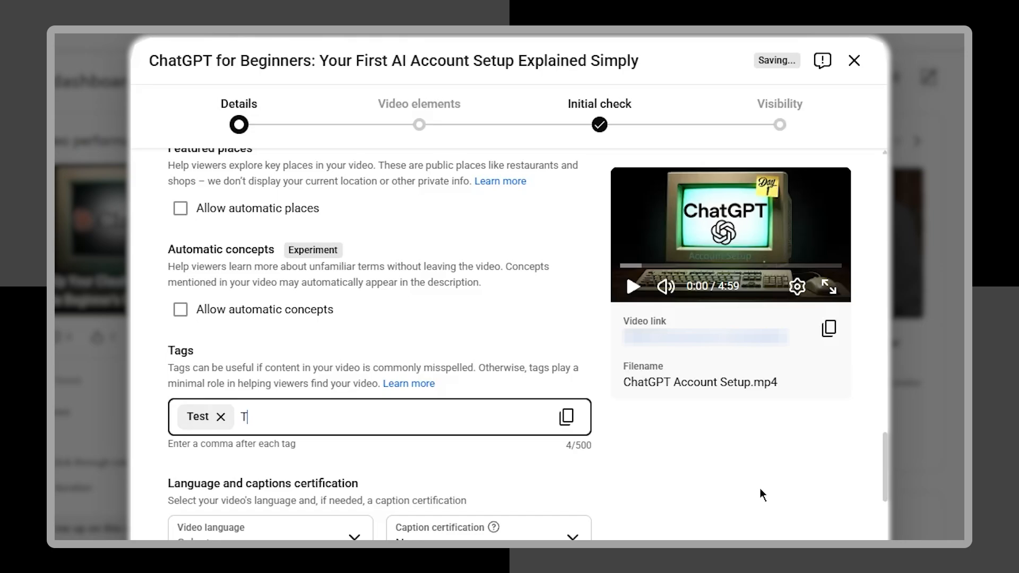
pyautogui.write('est2')
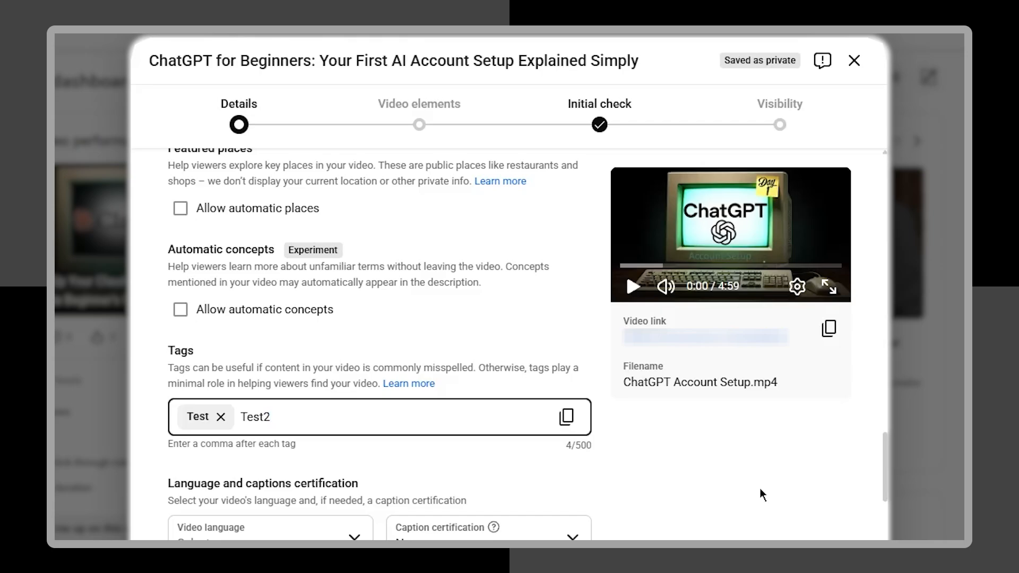
pyautogui.write(',')
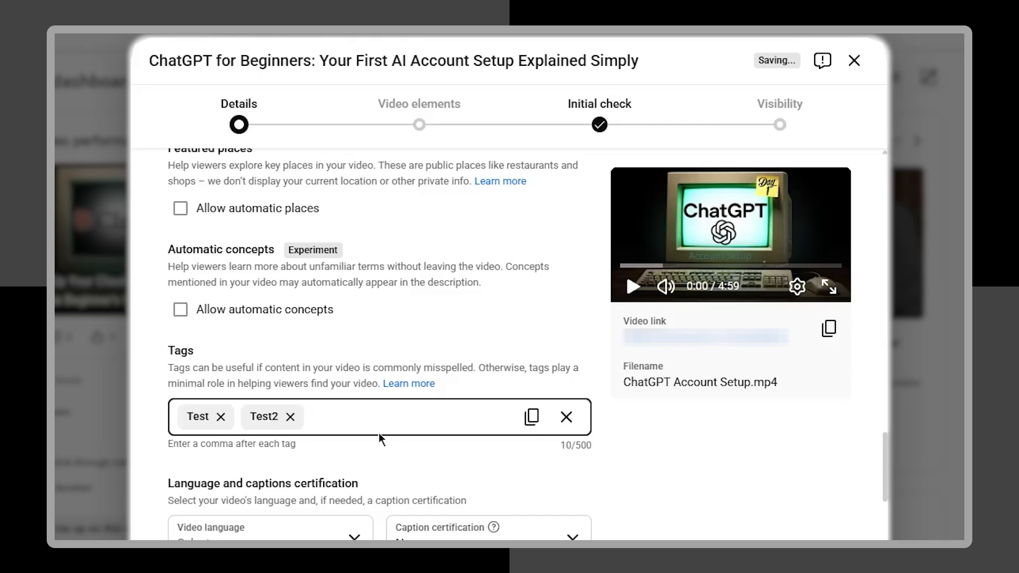
pyautogui.click(222, 421)
pyautogui.click(227, 417)
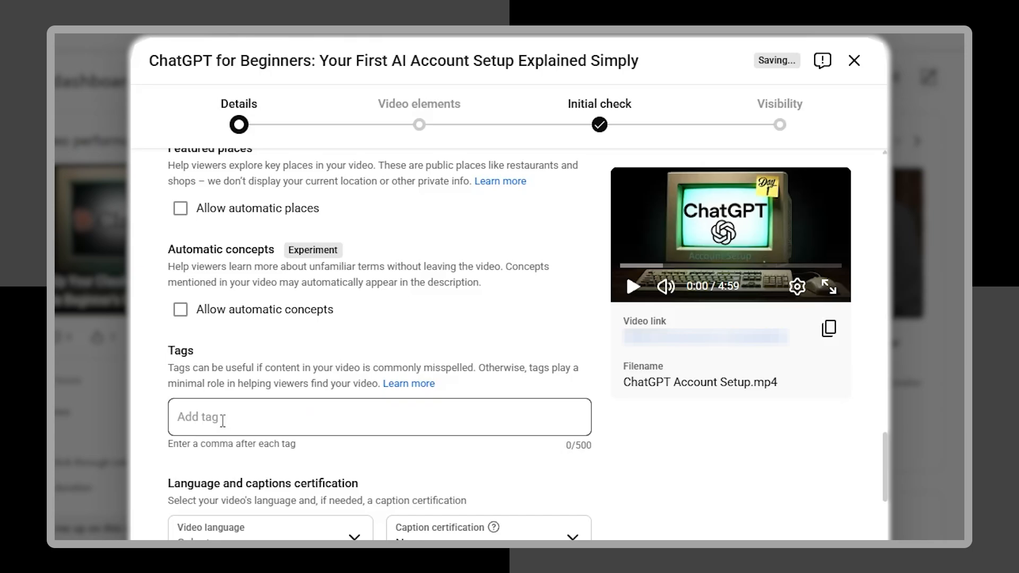
# Copy the complete list of comma-separated tags from ChatGPT's last answer, and paste it as the video's tags in YouTube Studio
pyautogui.click(228, 38)
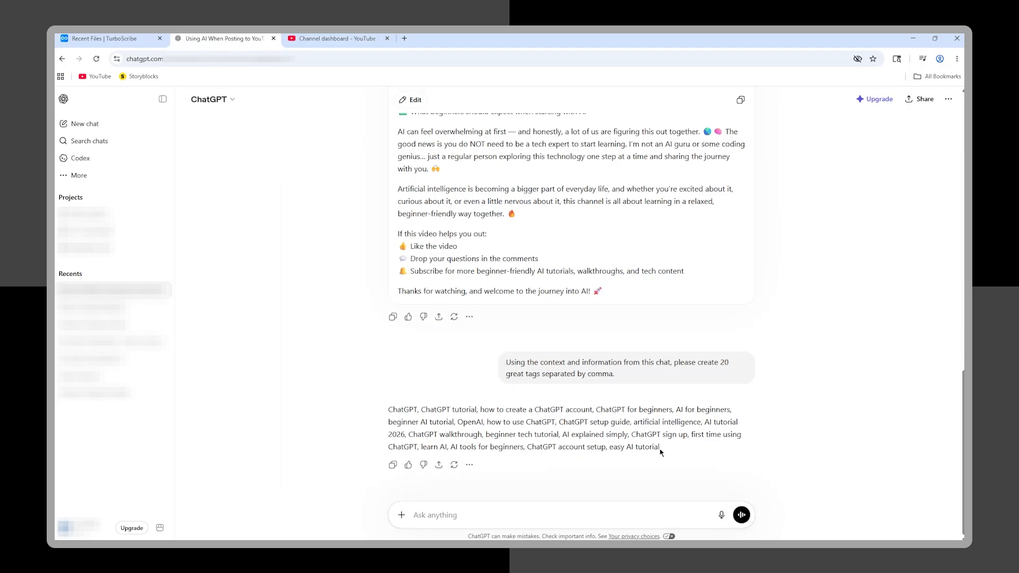
pyautogui.moveTo(659, 447); pyautogui.dragTo(396, 412)
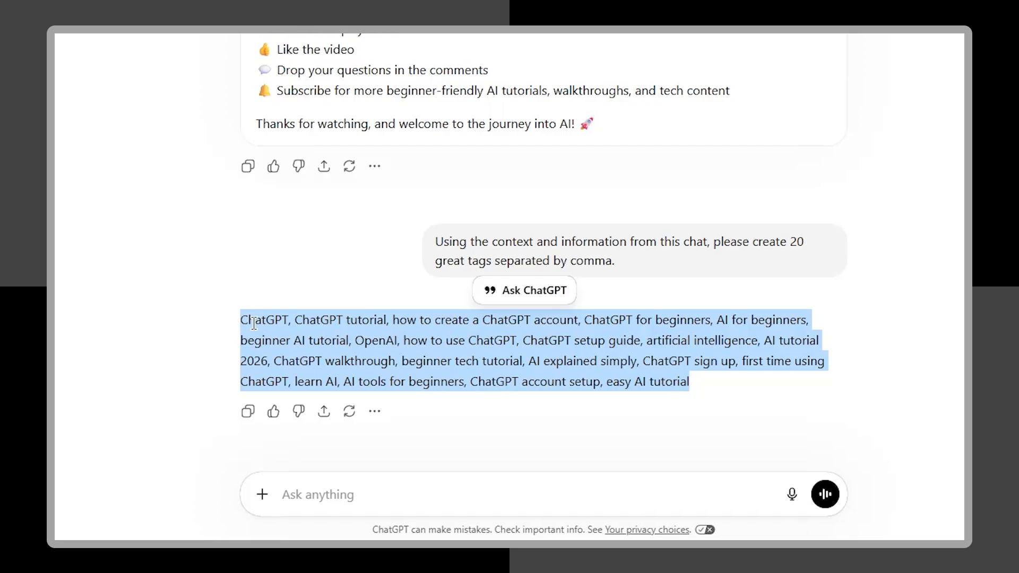
pyautogui.rightClick(254, 322)
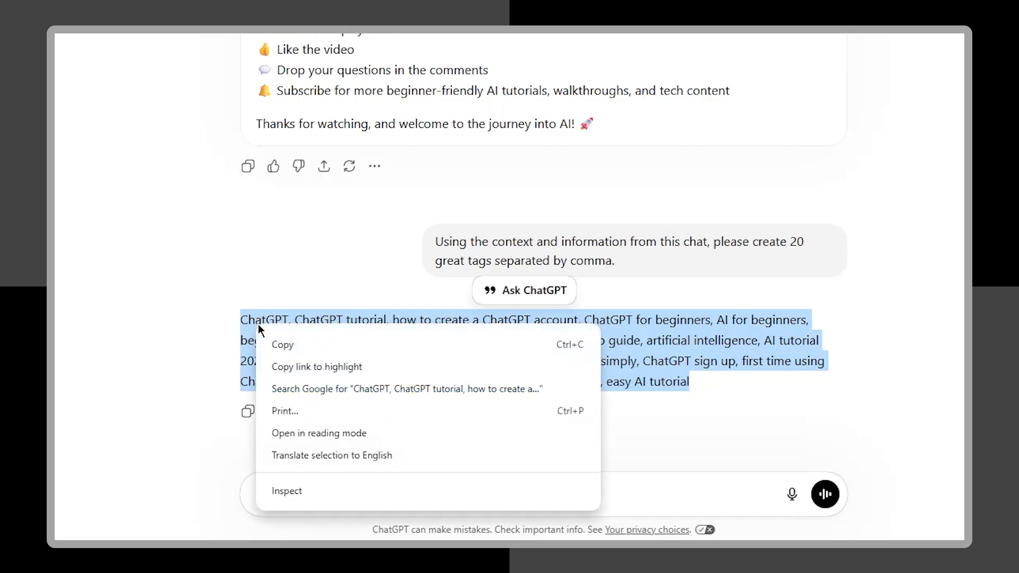
pyautogui.click(296, 340)
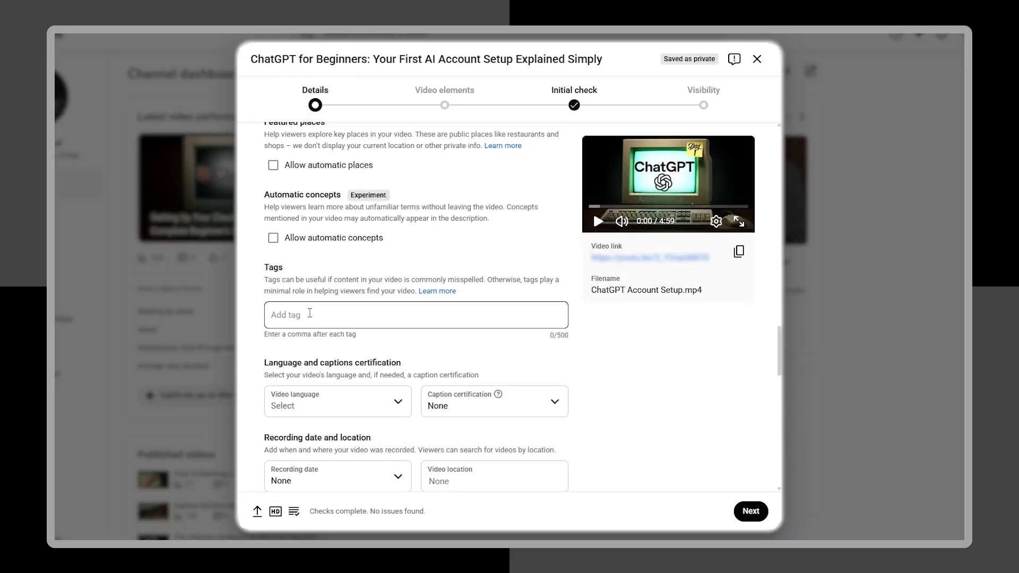
pyautogui.click(307, 316)
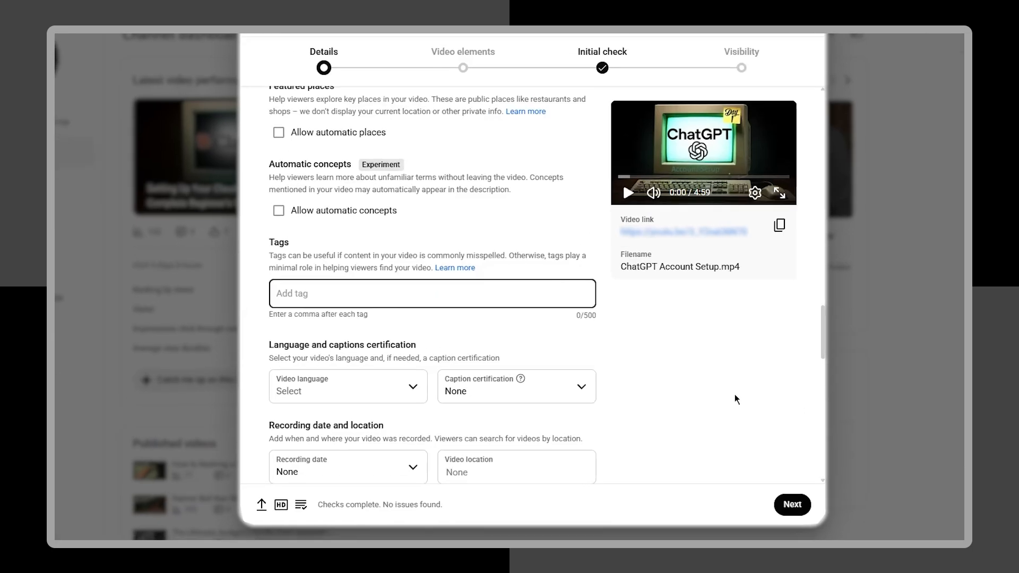
pyautogui.hotkey('ctrl', 'v')
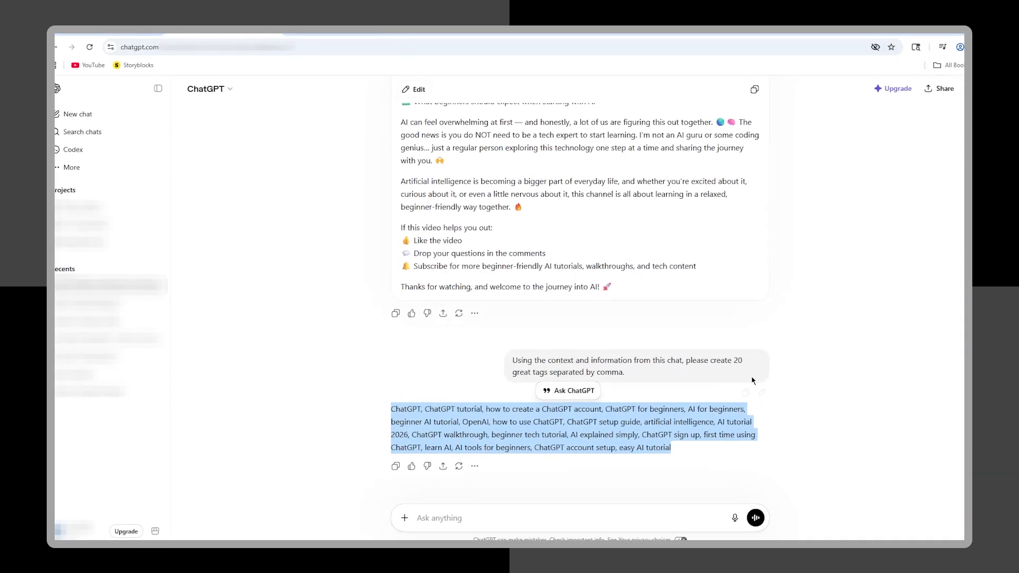
pyautogui.click(734, 378)
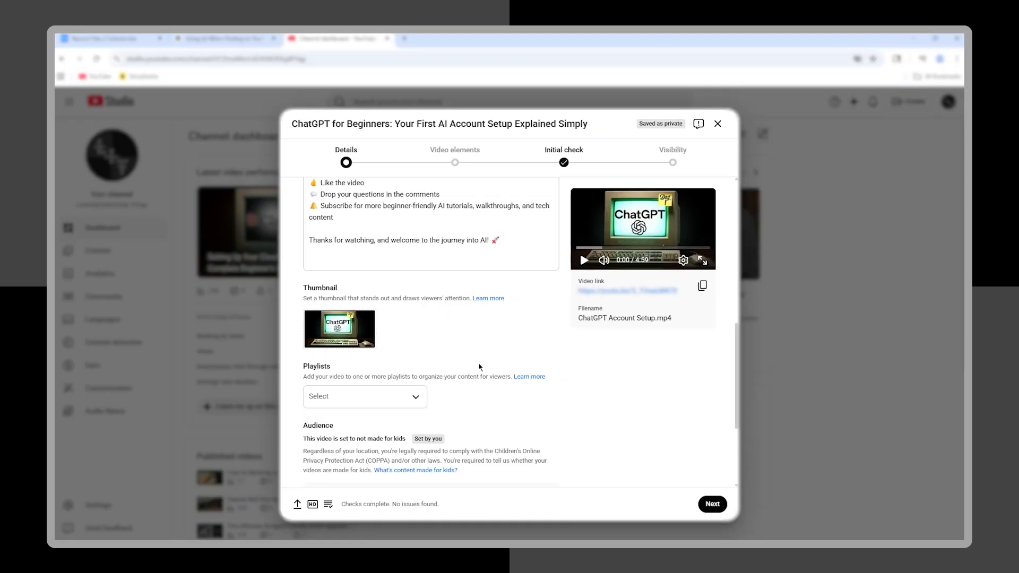
# Review the video's completed upload details, checking the title, description, thumbnail, playlist and audience sections
pyautogui.moveTo(360, 322)
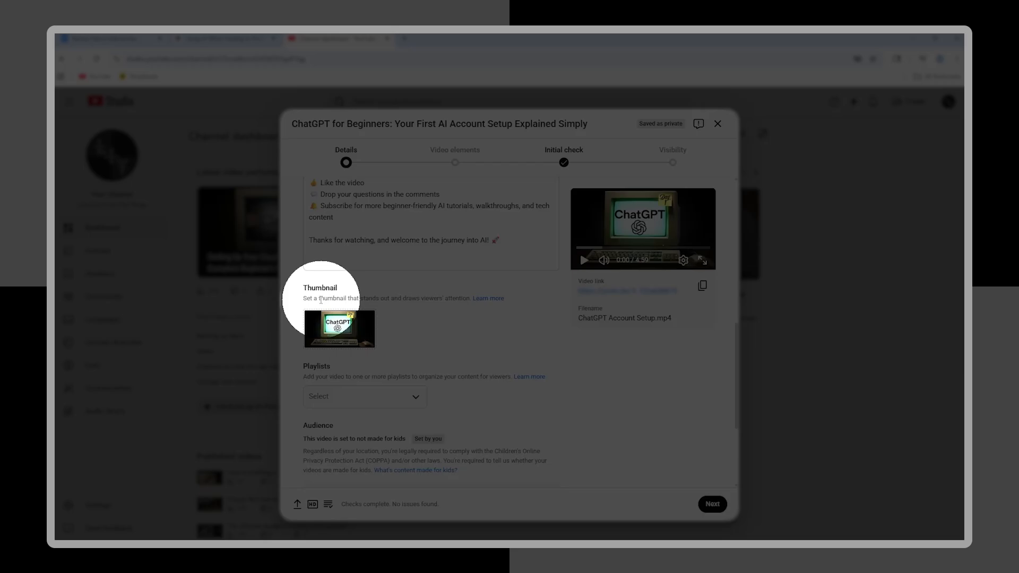
pyautogui.scroll(3, 655, 387)
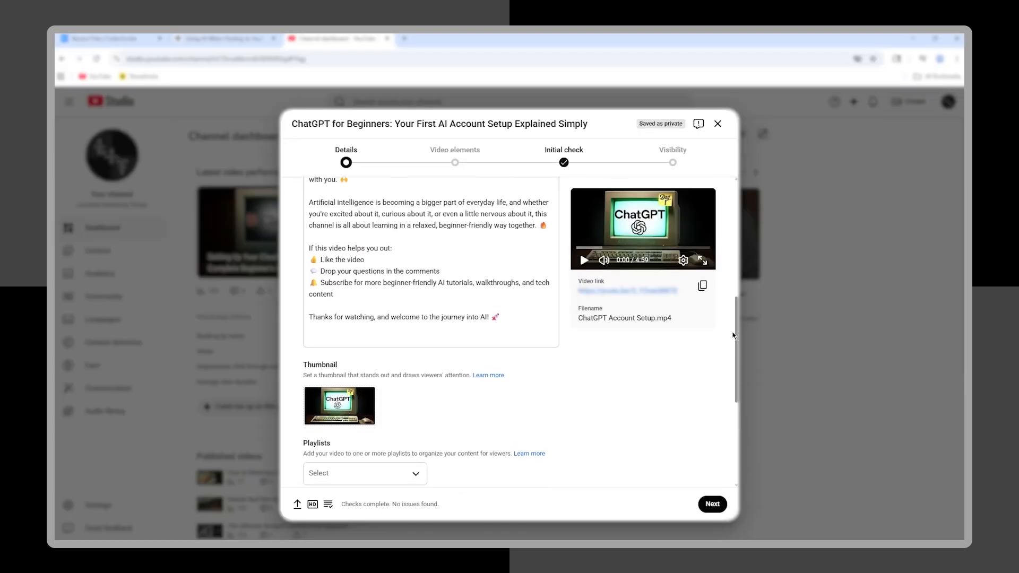
pyautogui.moveTo(732, 335); pyautogui.dragTo(723, 236)
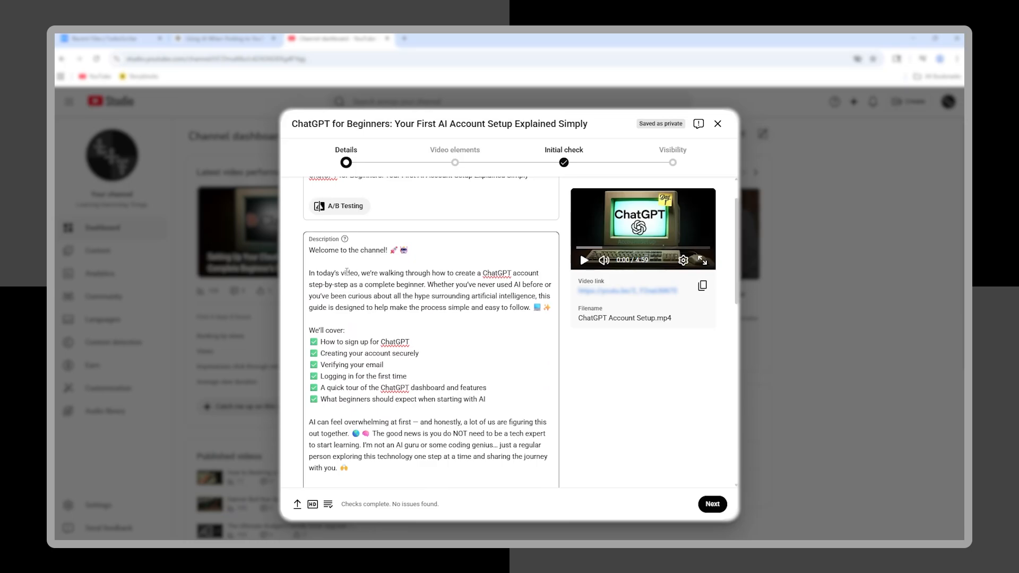
pyautogui.scroll(2, 350, 277)
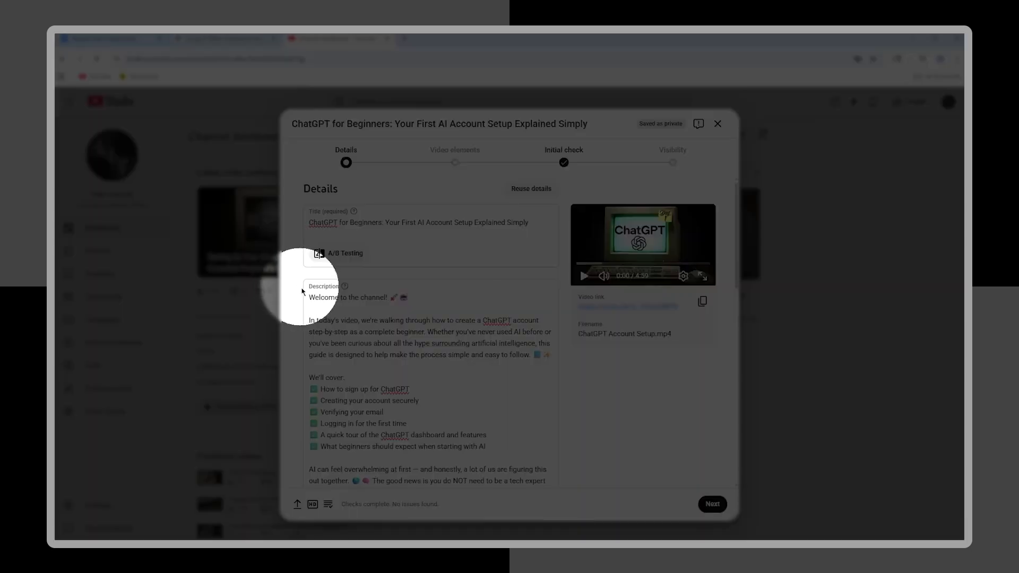
pyautogui.scroll(-1, 295, 295)
pyautogui.scroll(-6, 295, 295)
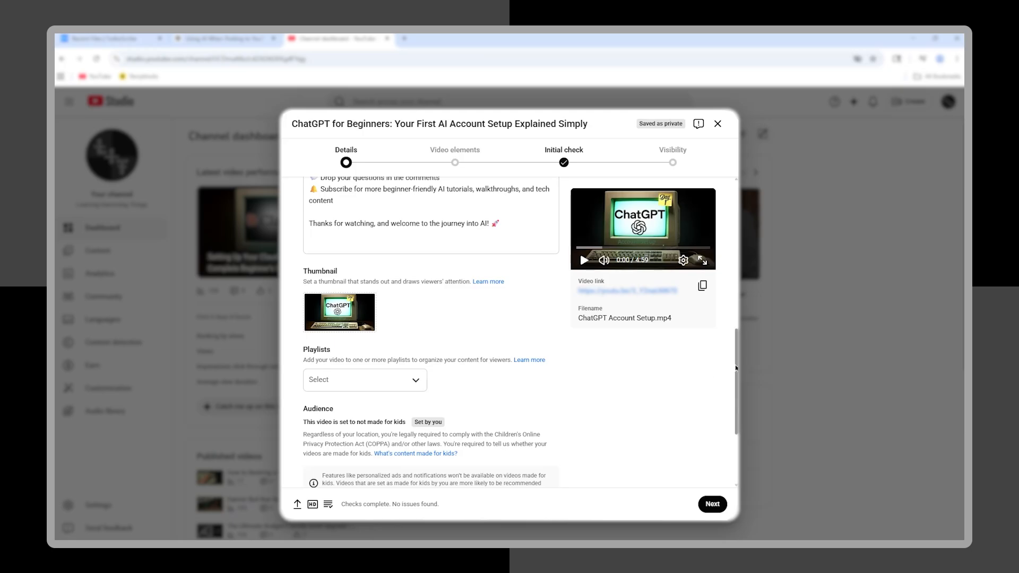
pyautogui.moveTo(735, 367); pyautogui.dragTo(729, 209)
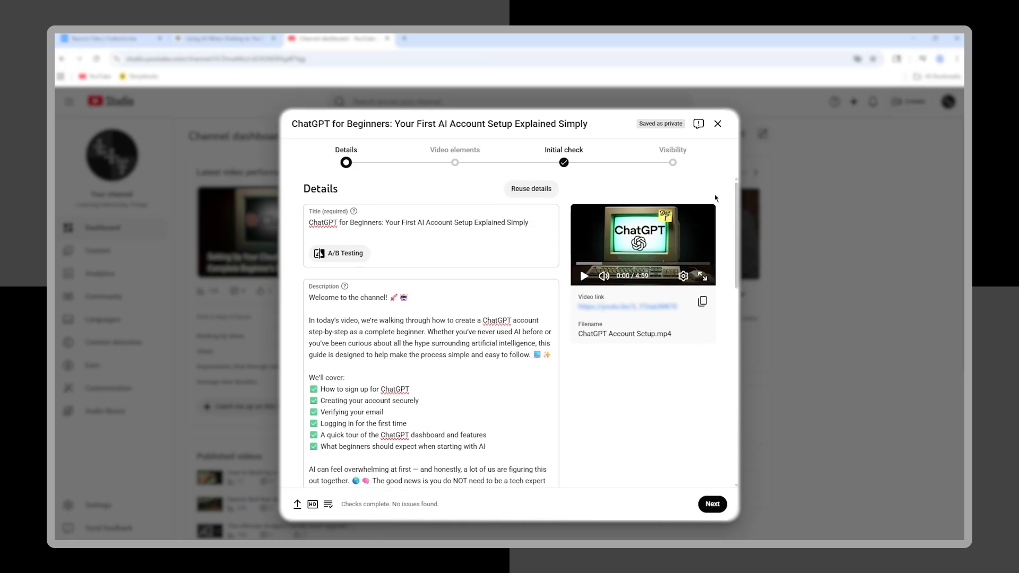